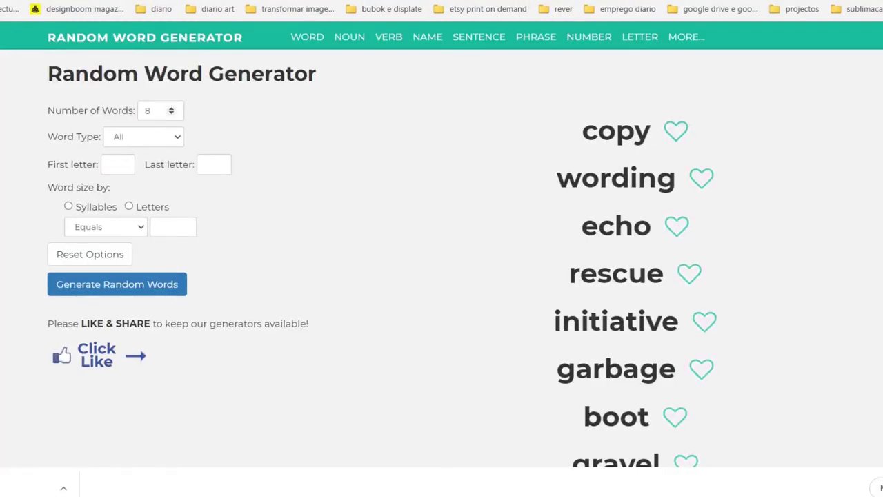
Step: Regenerate the list into eight new words such as reform, bride, trivial, theft and breathe
{"action": "key", "text": "Tab"}
{"action": "key", "text": "Return"}
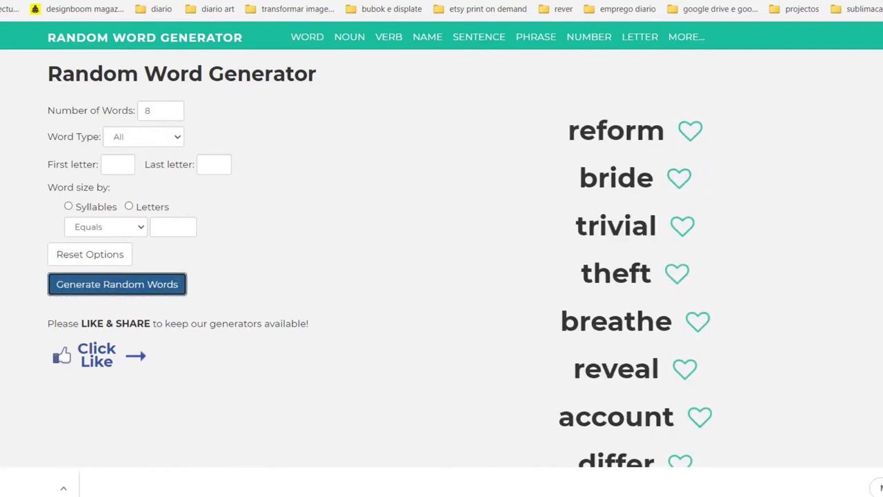